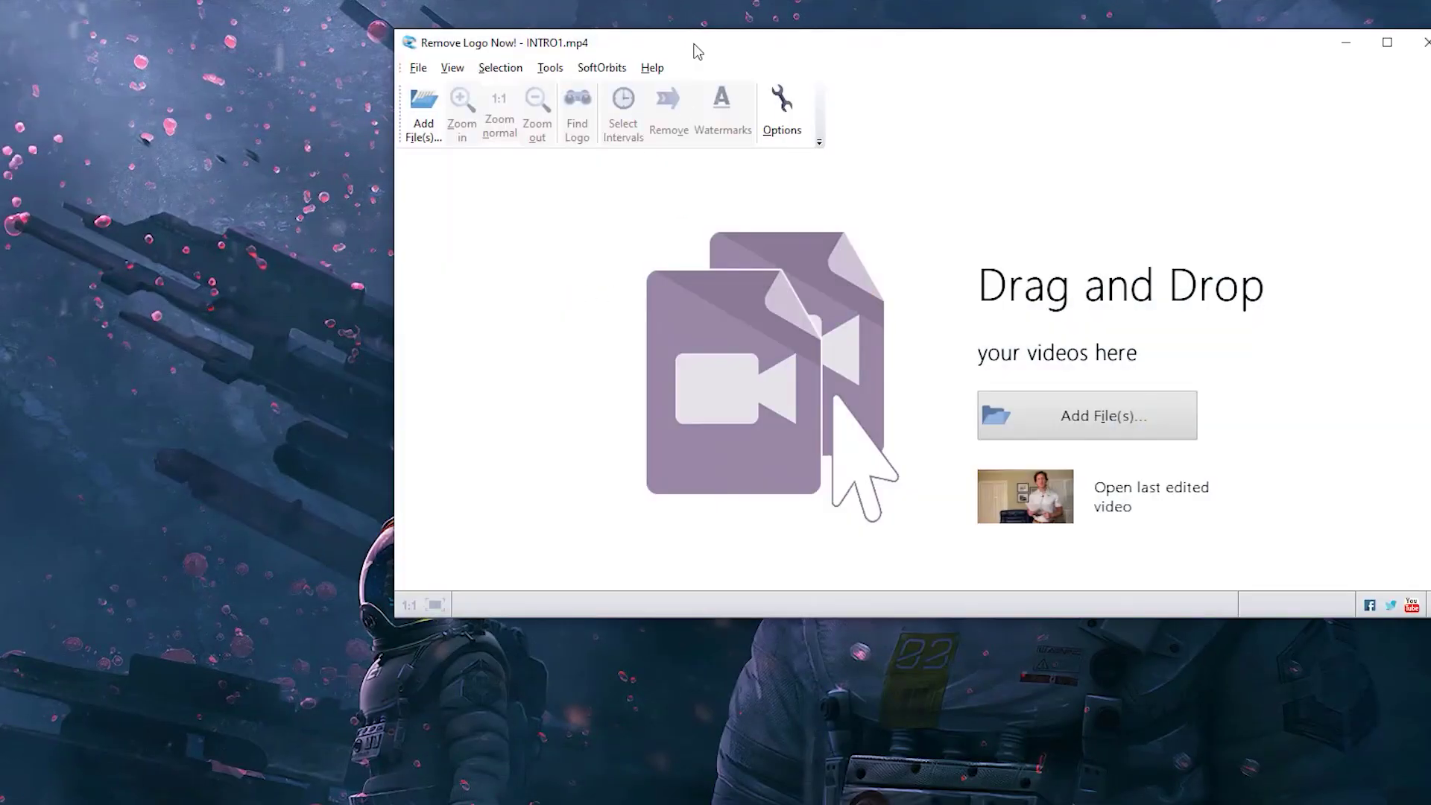
Move the Remove Logo Now! window into position and begin adding a video file
{"action": "left_click_drag", "start_coordinate": [695, 49], "coordinate": [474, 117]}
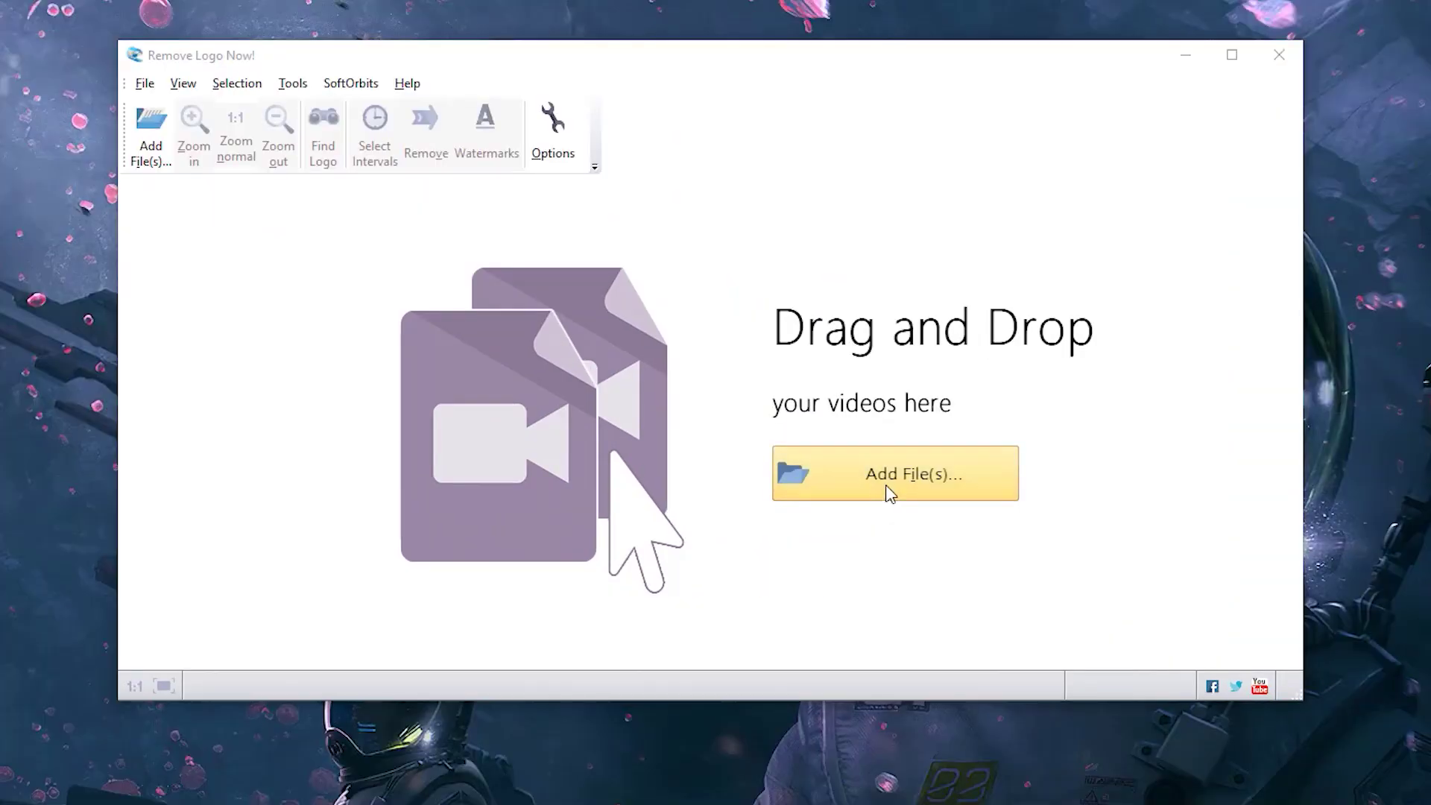
{"action": "left_click", "coordinate": [889, 493]}
Load the 2.mp4 news clip and auto-detect its red LIVE logo
{"action": "double_click", "coordinate": [726, 321]}
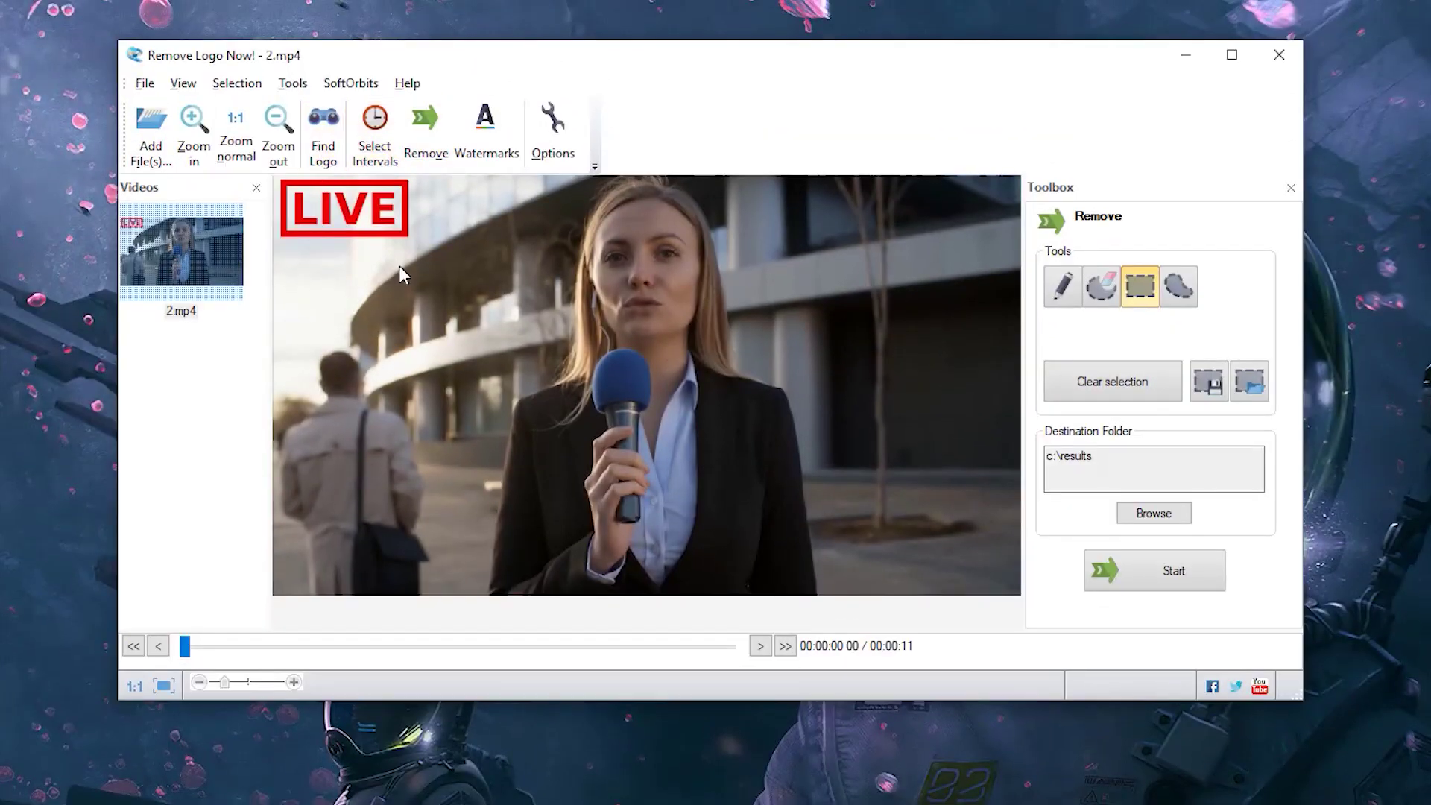
{"action": "left_click", "coordinate": [330, 158]}
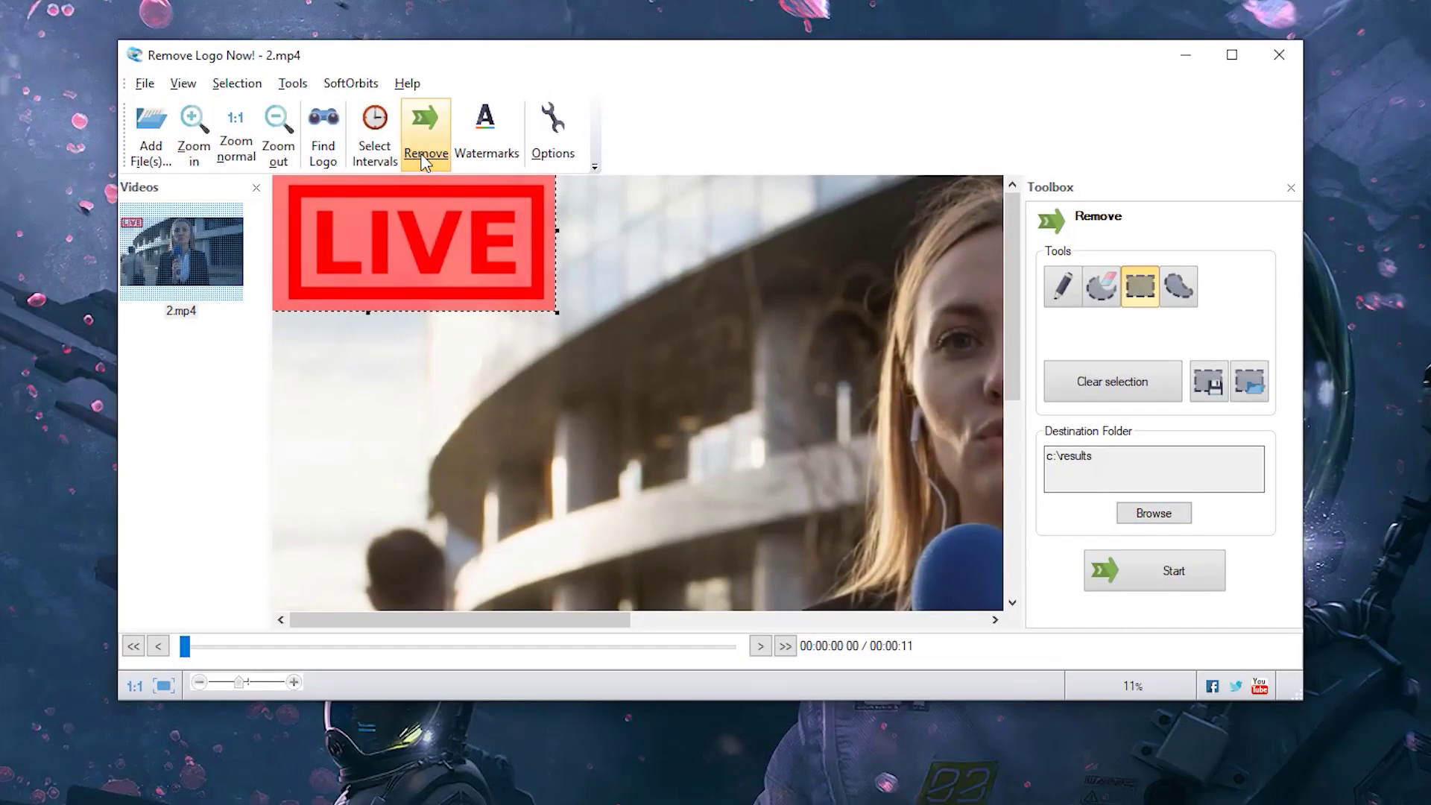
Start processing to erase the marked LIVE logo from the 2.mp4 clip
{"action": "left_click", "coordinate": [1180, 562]}
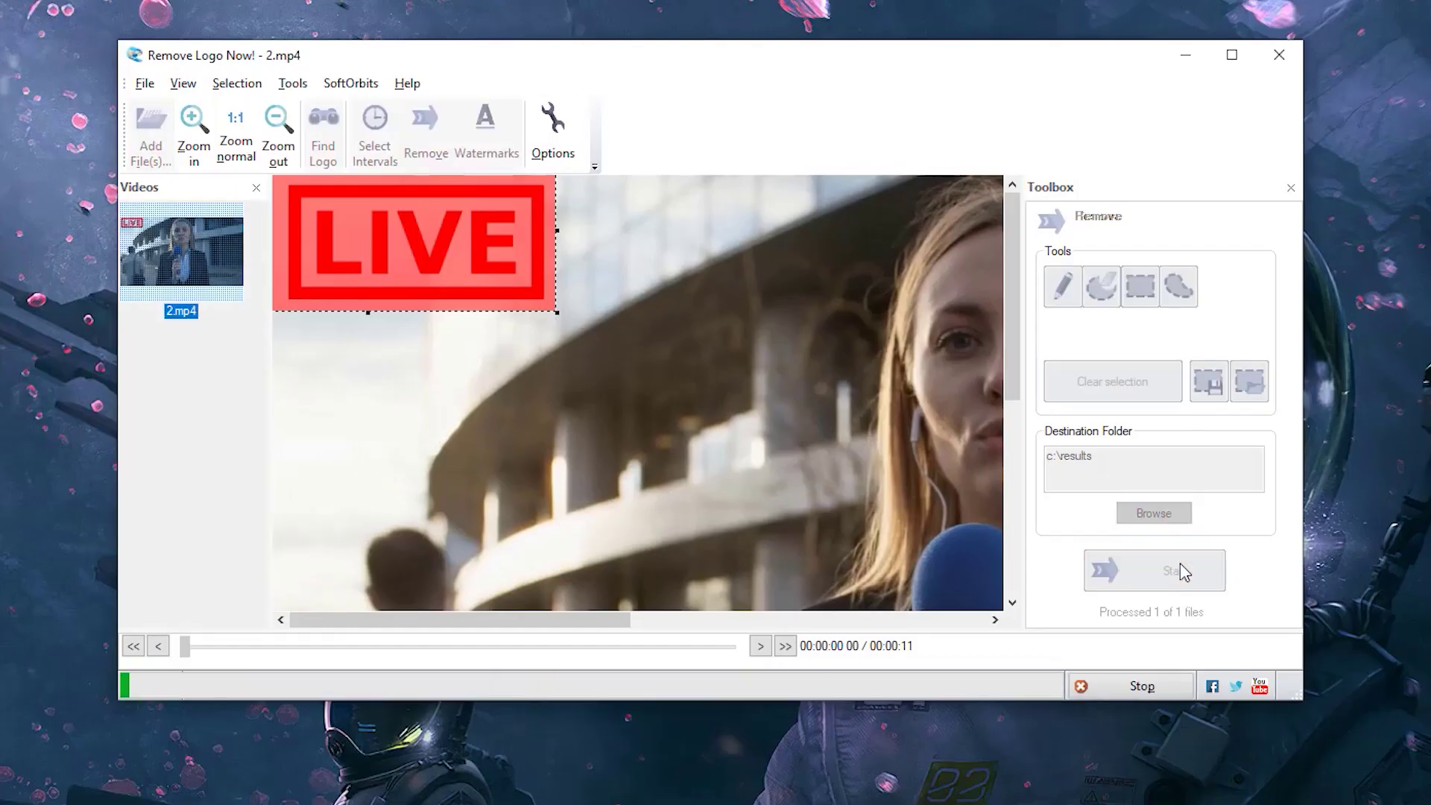